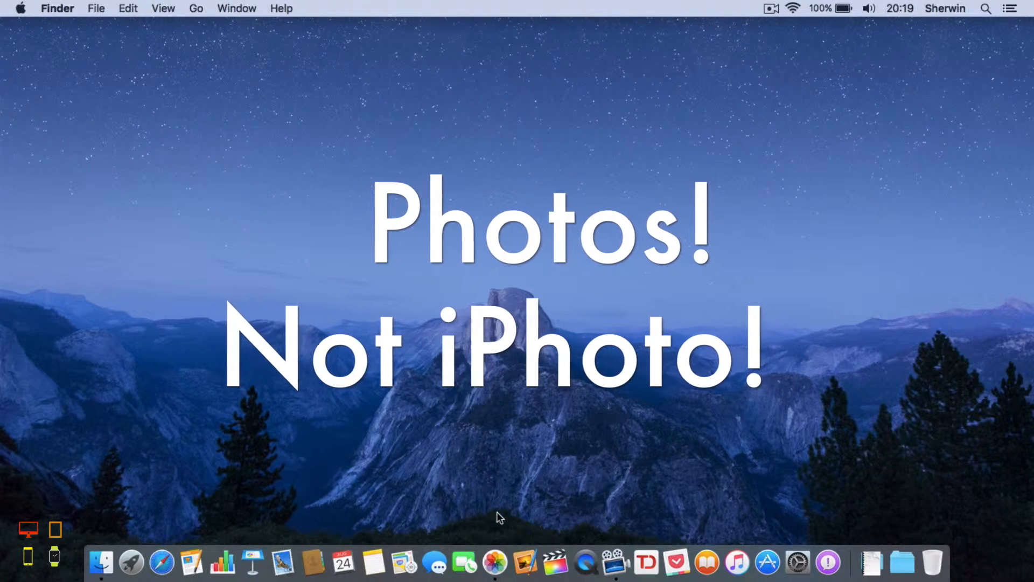
# Step: Launch Photos from the Dock so the hydrangea bush photo is displayed
pyautogui.click(497, 543)
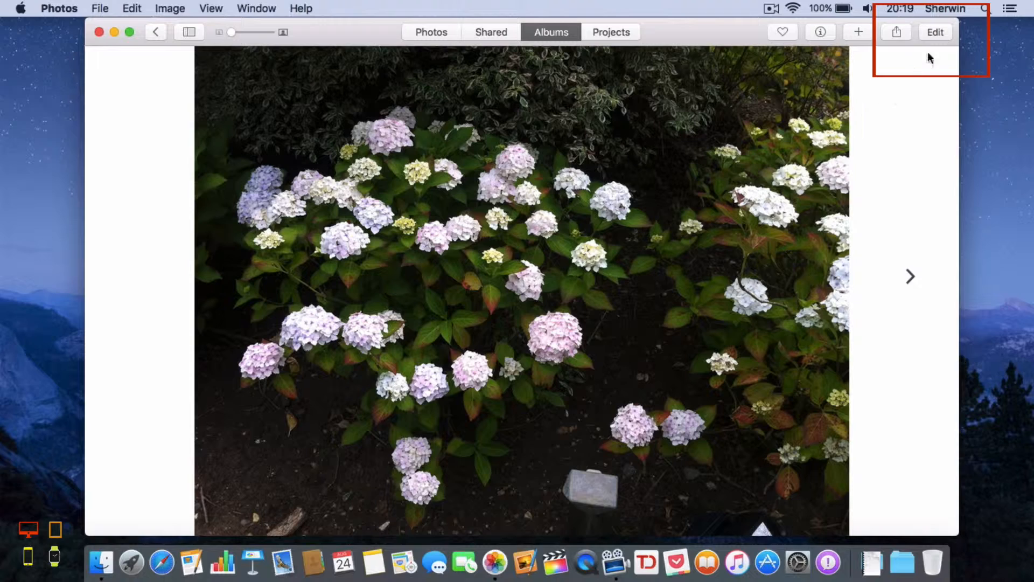
# Step: Switch the hydrangea photo into editing mode
pyautogui.click(935, 32)
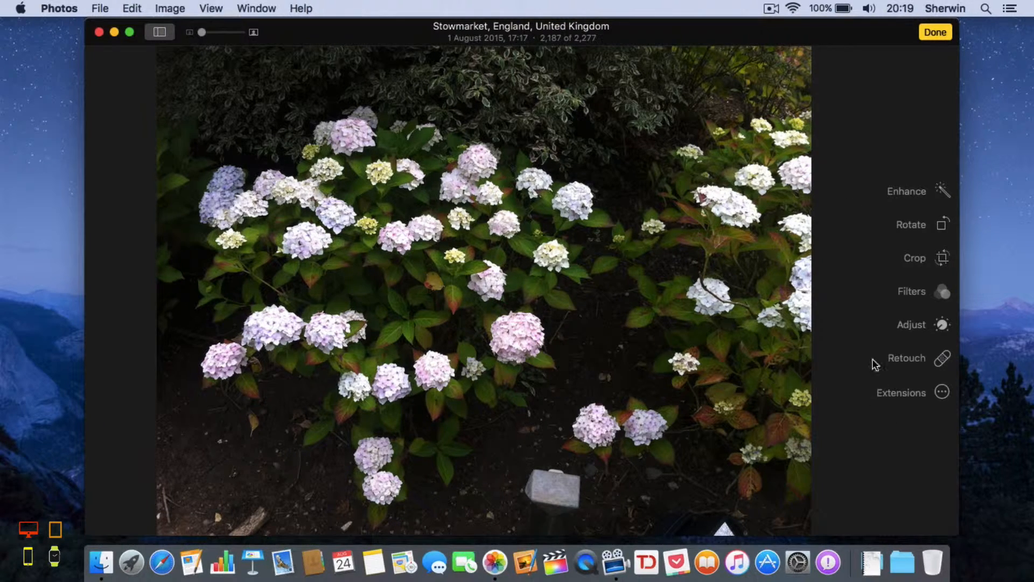
# Step: Try auto-enhance twice, reverting the photo to its original each time
pyautogui.click(908, 193)
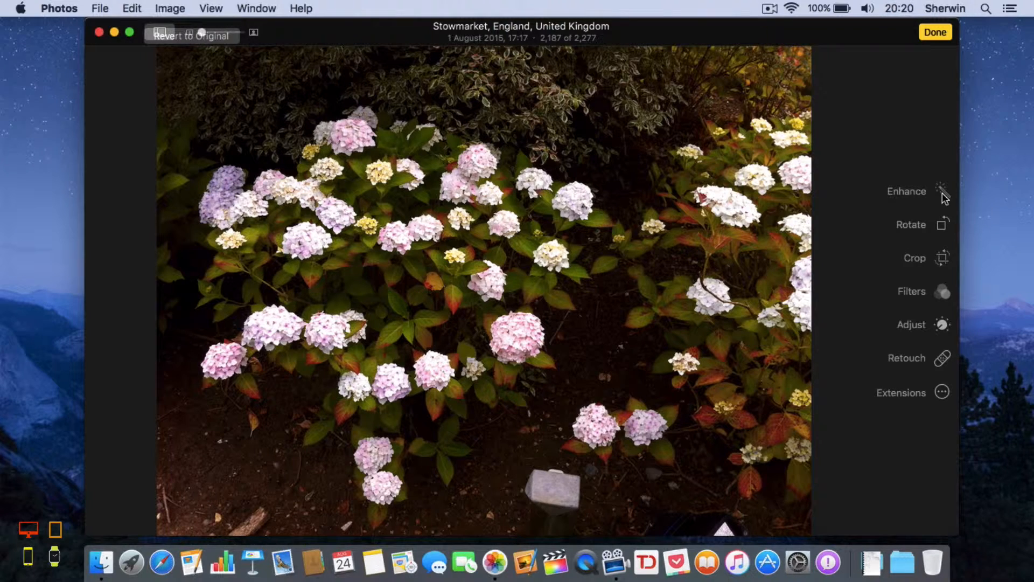
pyautogui.click(235, 40)
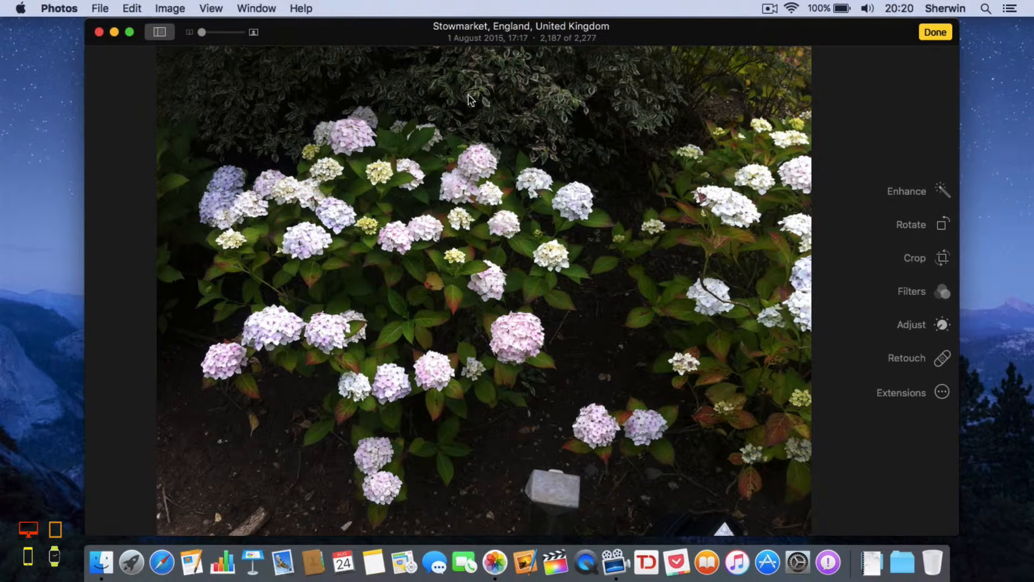
pyautogui.click(920, 192)
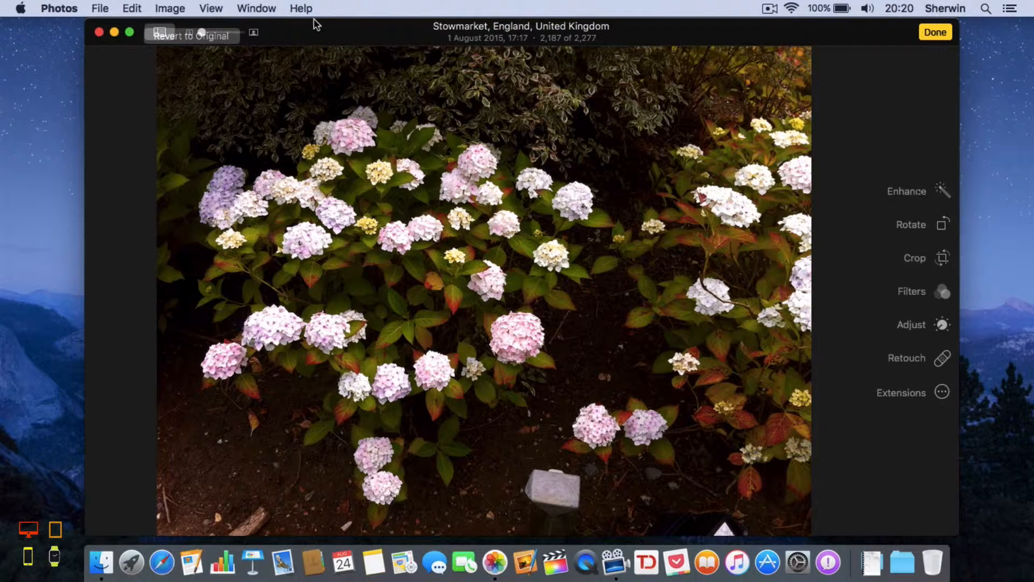
pyautogui.click(222, 41)
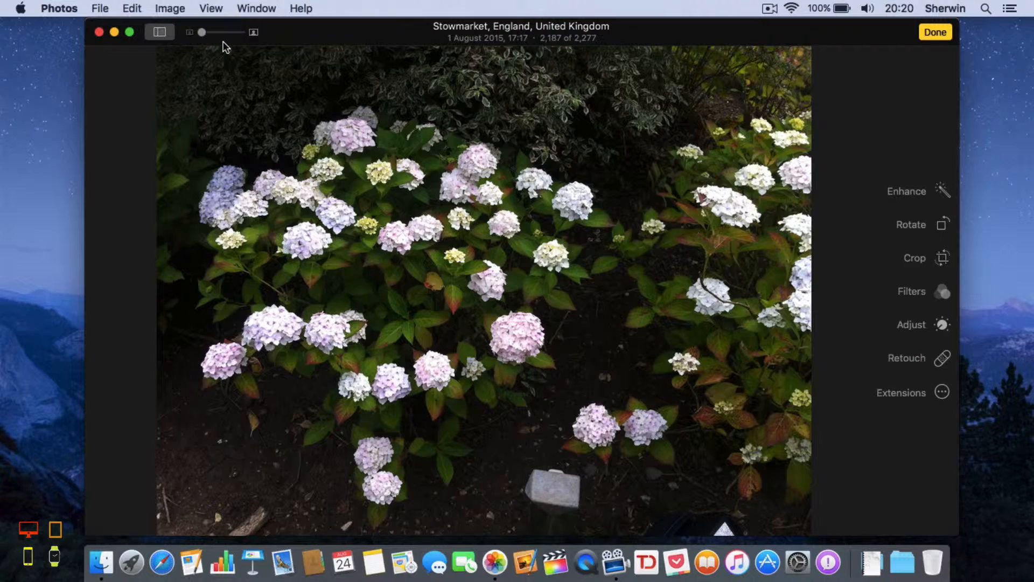
# Step: Rotate the photo four quarter turns back to landscape and start cropping
pyautogui.click(944, 231)
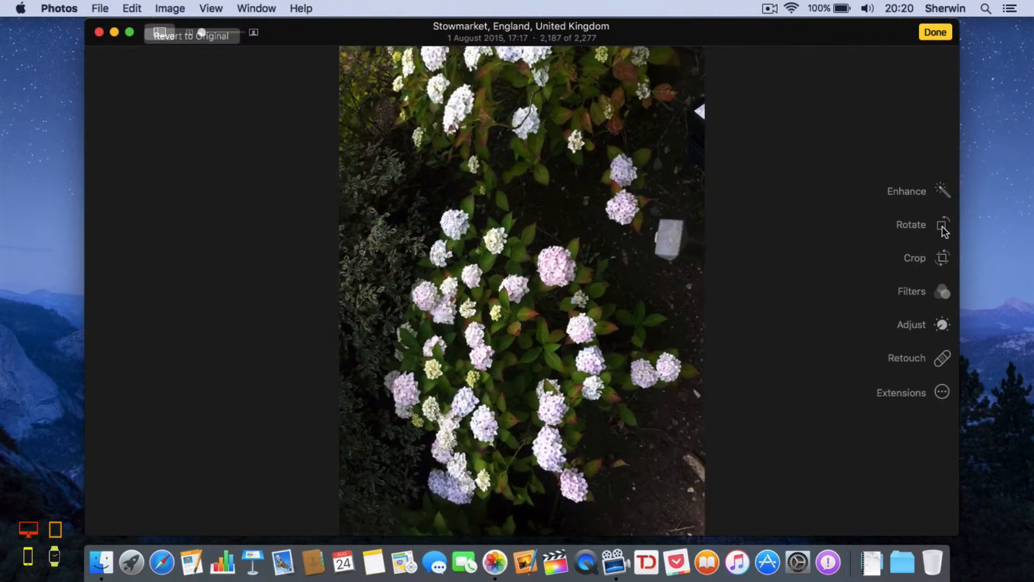
pyautogui.click(944, 230)
pyautogui.click(944, 231)
pyautogui.click(943, 230)
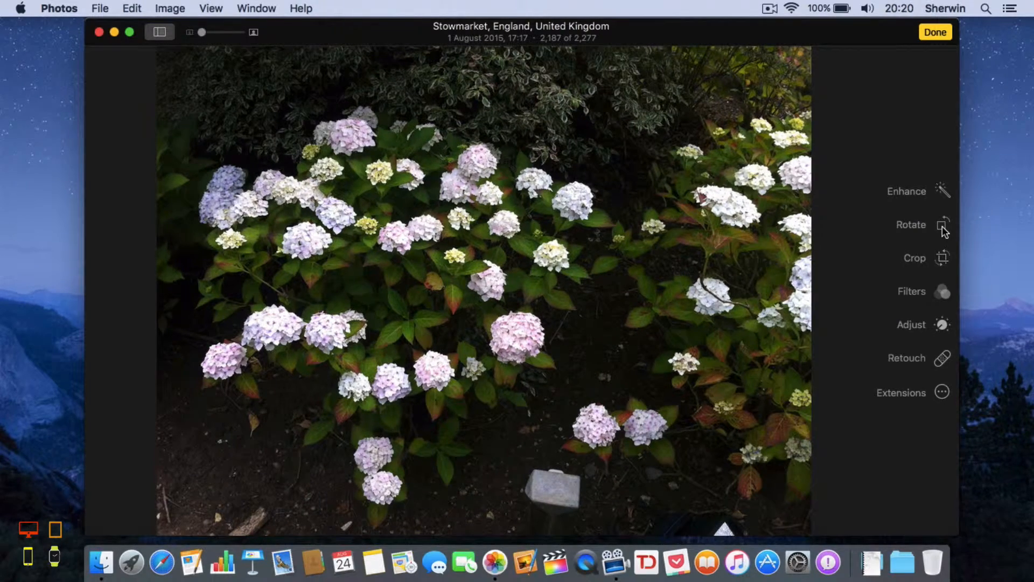
pyautogui.click(945, 264)
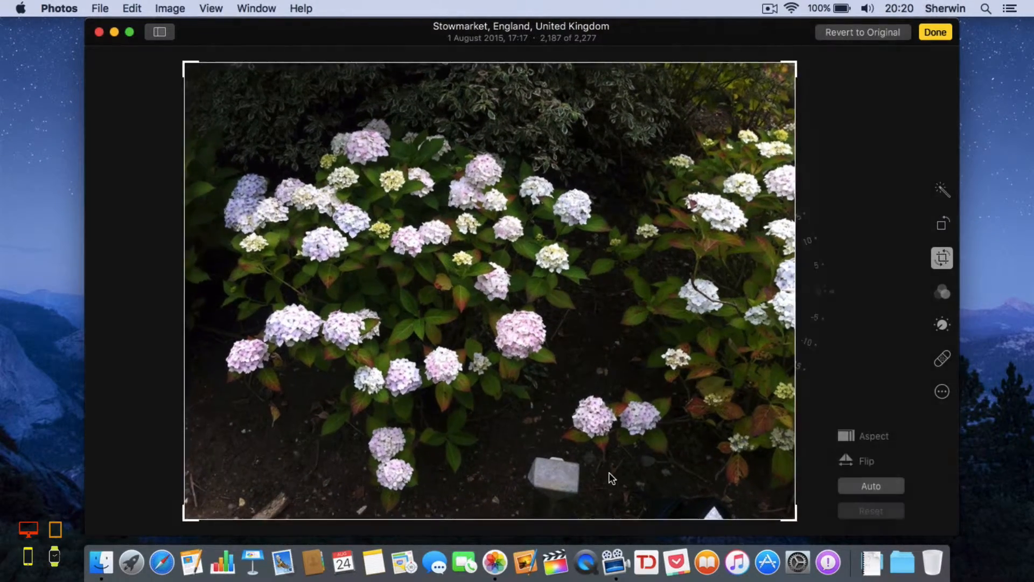
# Step: Trim the bottom and left edges with a Freeform ratio and apply Auto straighten
pyautogui.moveTo(552, 521); pyautogui.dragTo(549, 451)
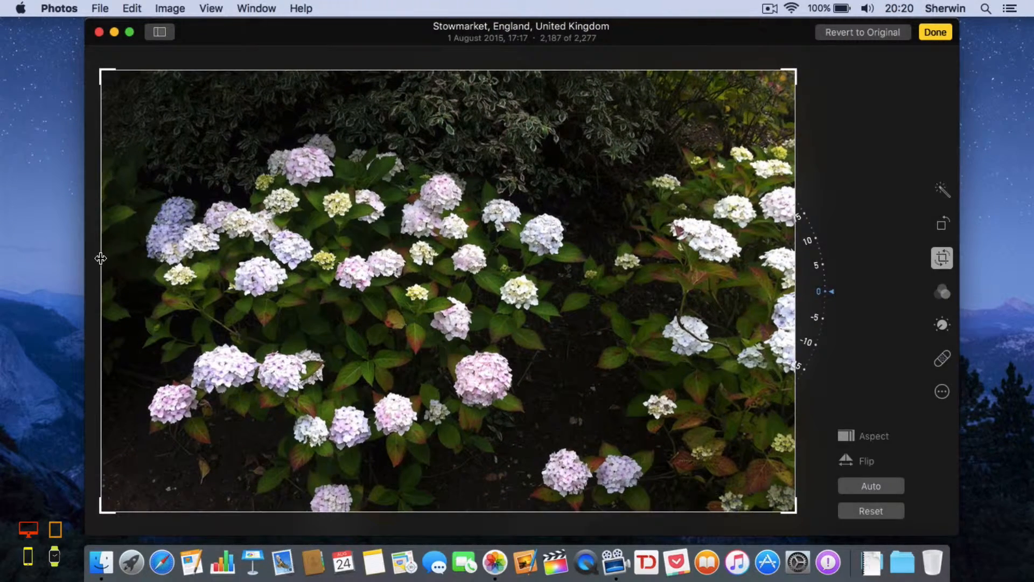
pyautogui.moveTo(101, 258); pyautogui.dragTo(141, 256)
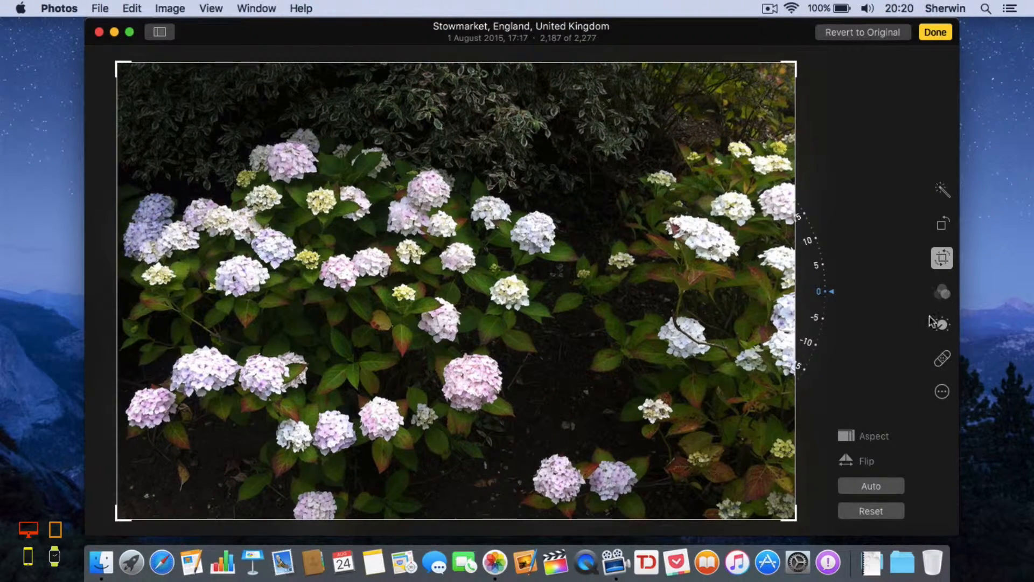
pyautogui.click(849, 439)
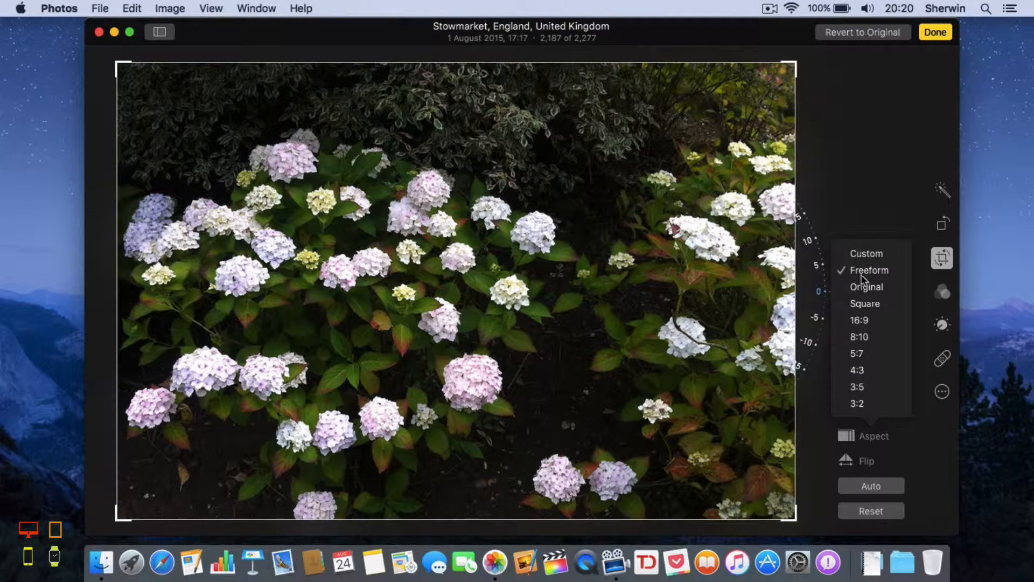
pyautogui.click(850, 439)
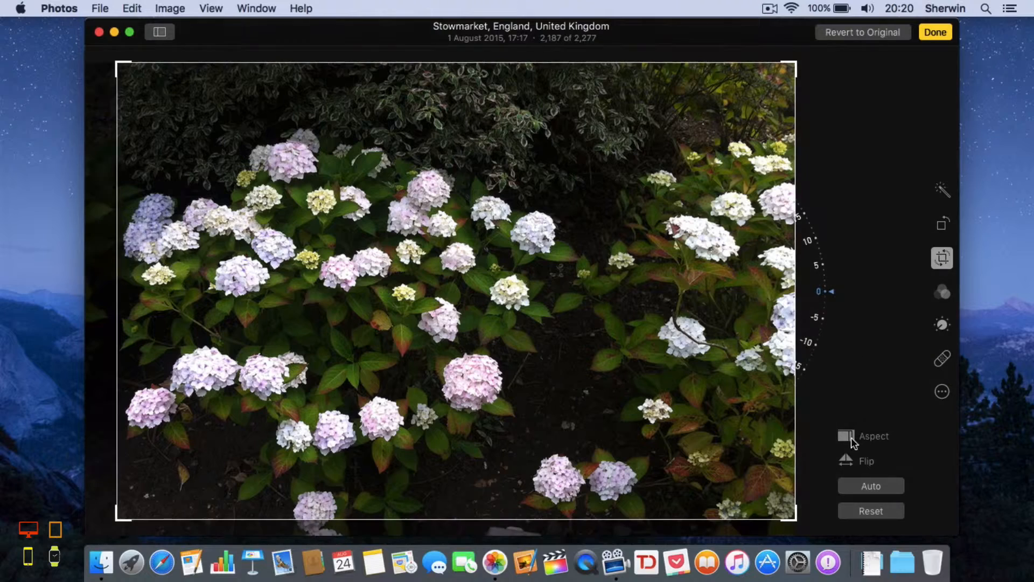
pyautogui.click(873, 488)
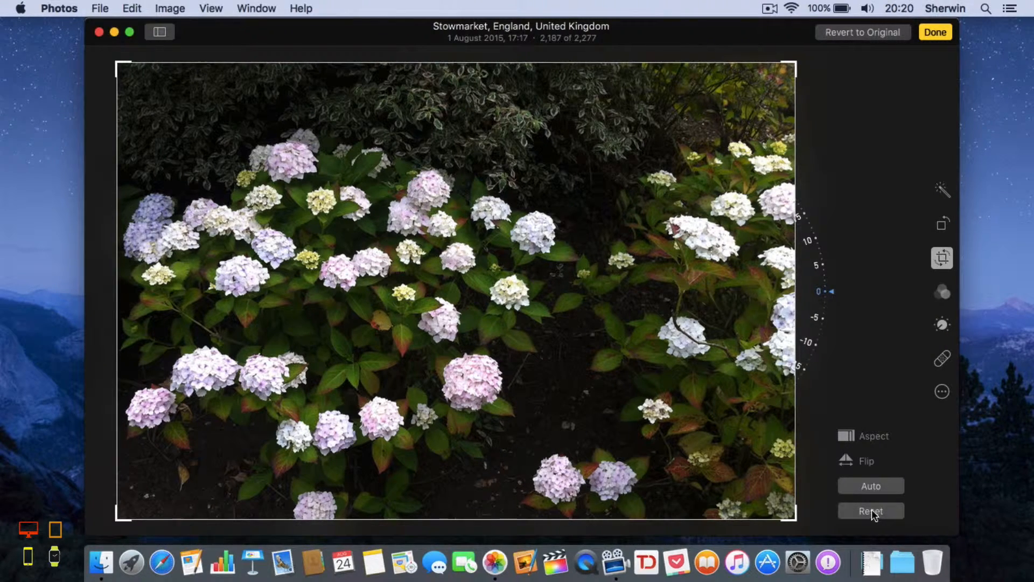
pyautogui.click(940, 294)
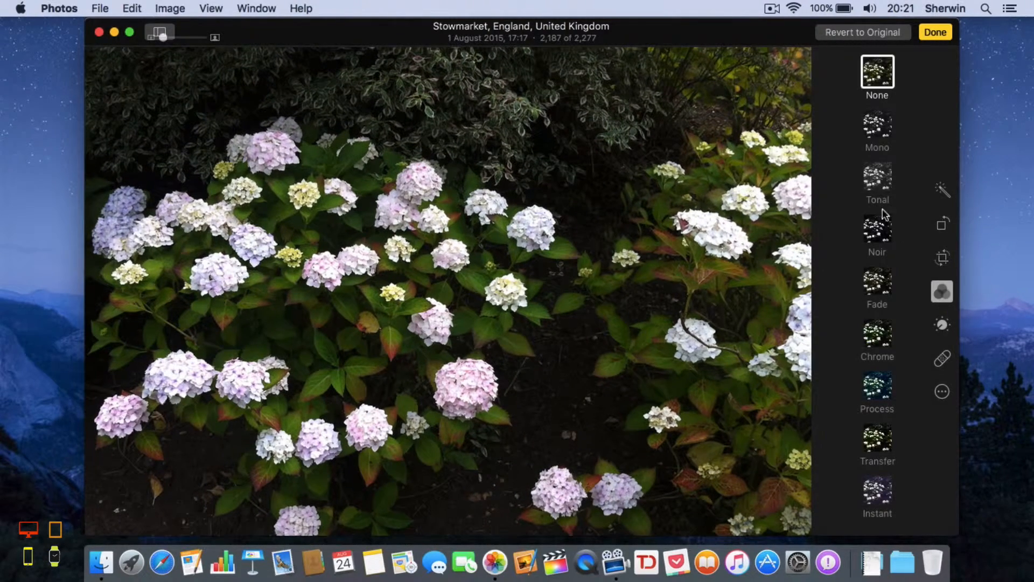
pyautogui.click(874, 129)
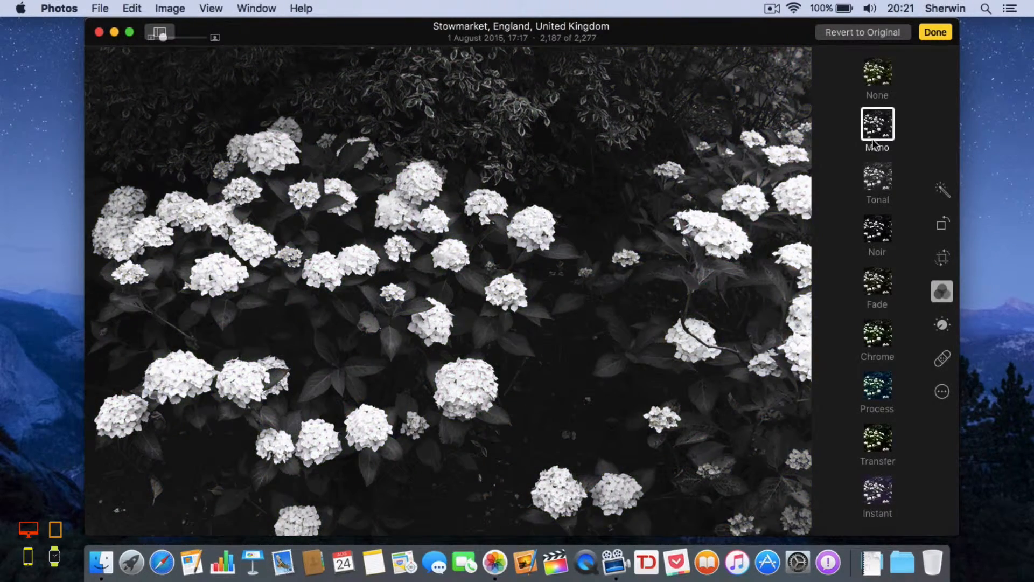
pyautogui.click(875, 168)
pyautogui.click(869, 225)
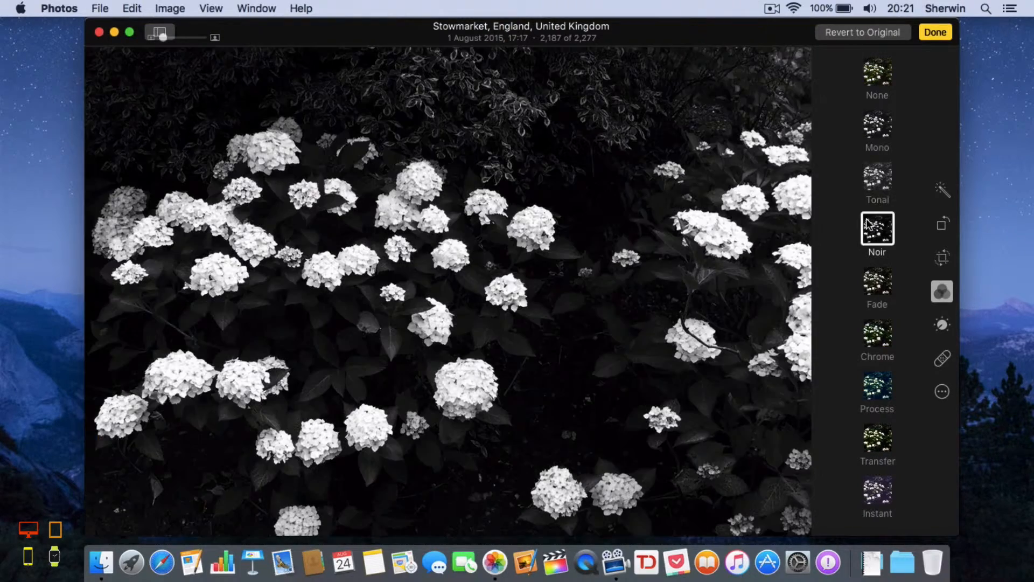
pyautogui.click(871, 283)
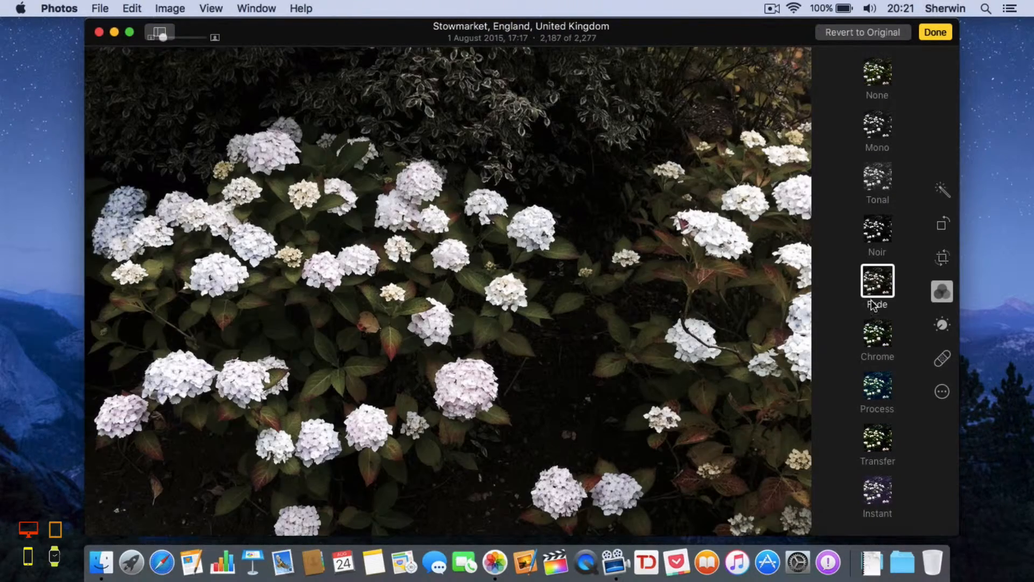
pyautogui.click(872, 326)
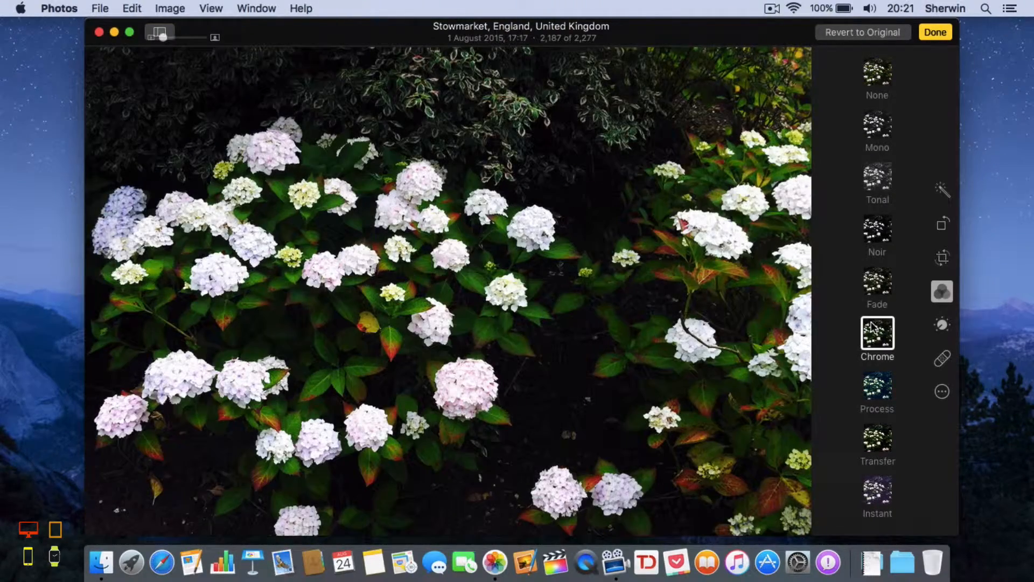
pyautogui.click(874, 381)
pyautogui.click(874, 351)
pyautogui.click(875, 395)
pyautogui.click(874, 436)
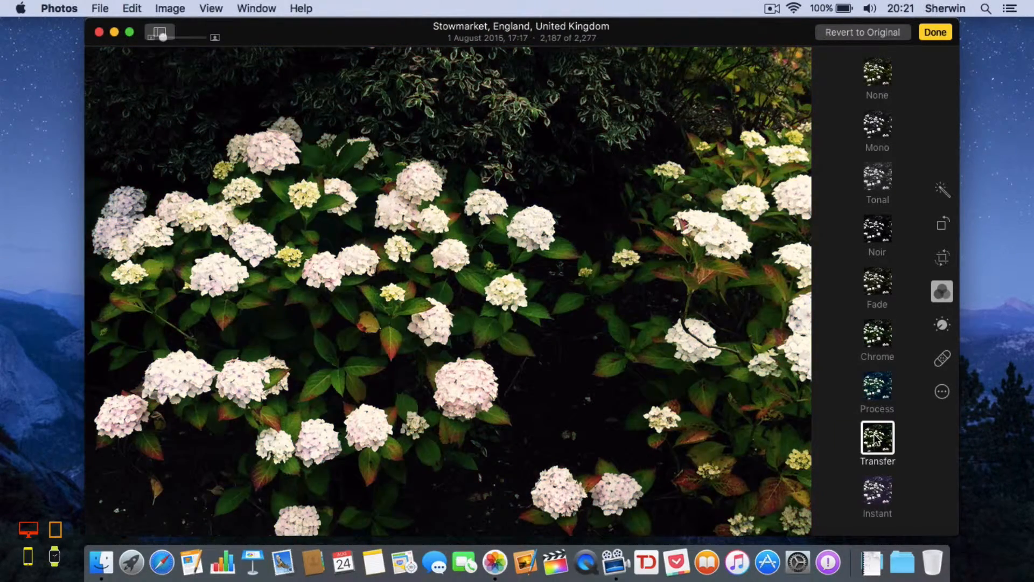
pyautogui.click(882, 496)
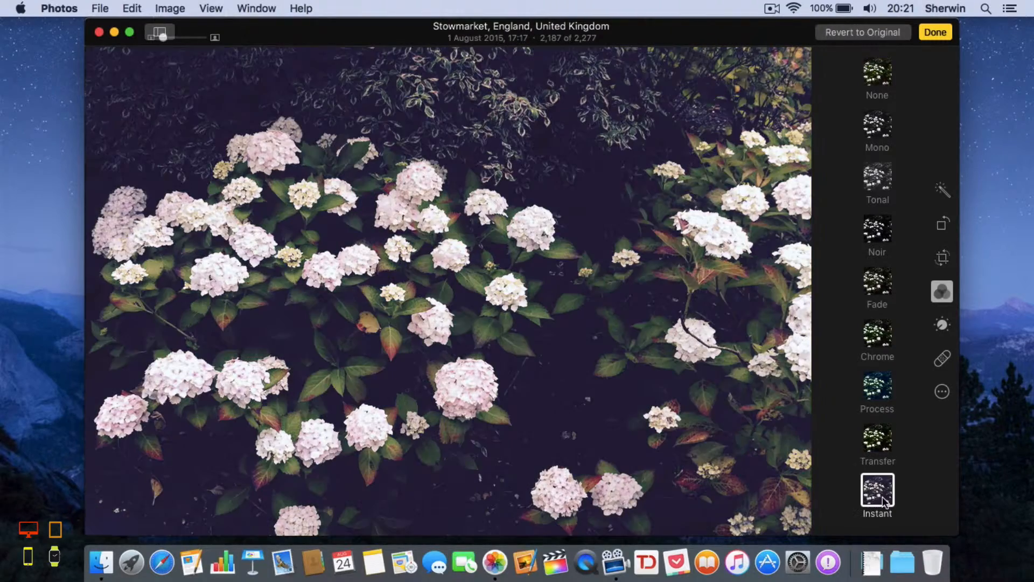
pyautogui.click(880, 327)
pyautogui.click(876, 366)
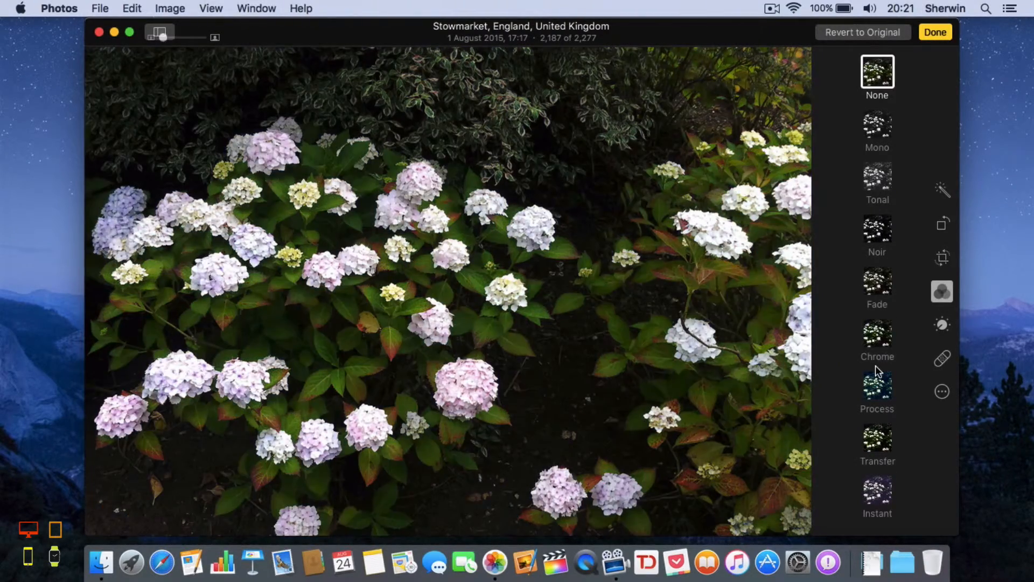
pyautogui.click(878, 380)
pyautogui.click(885, 283)
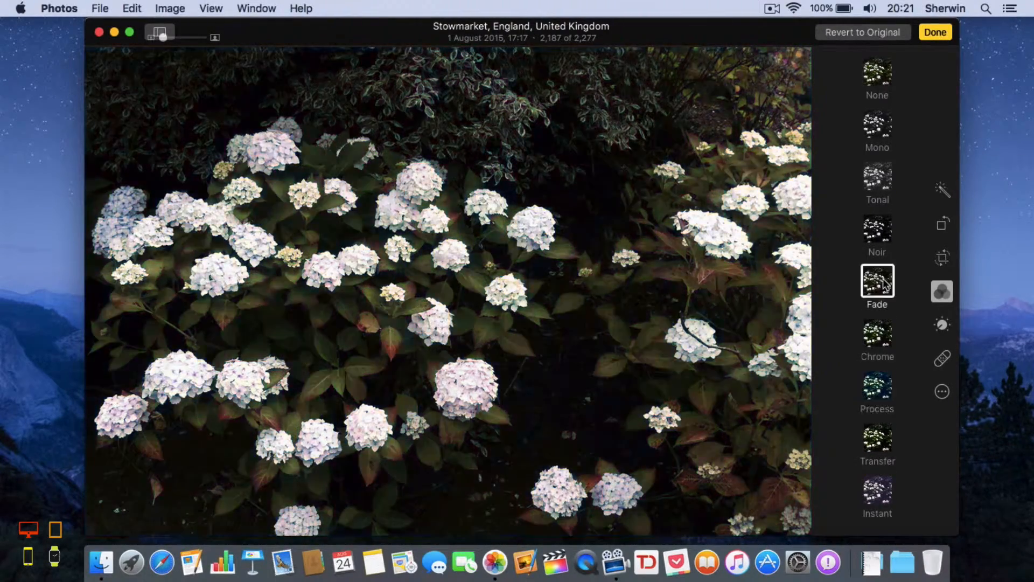
pyautogui.click(881, 237)
pyautogui.click(880, 186)
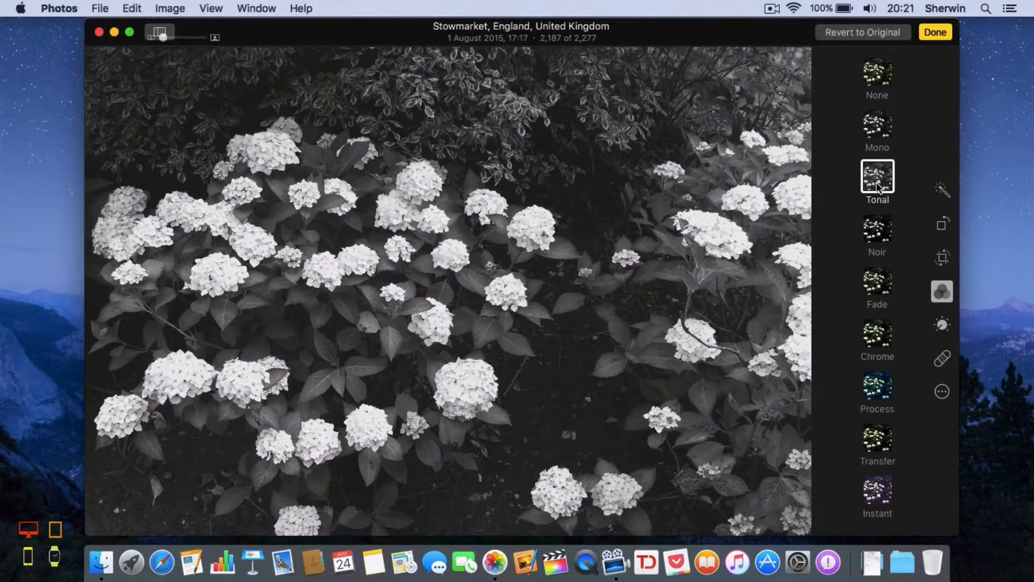
pyautogui.click(878, 142)
pyautogui.click(875, 78)
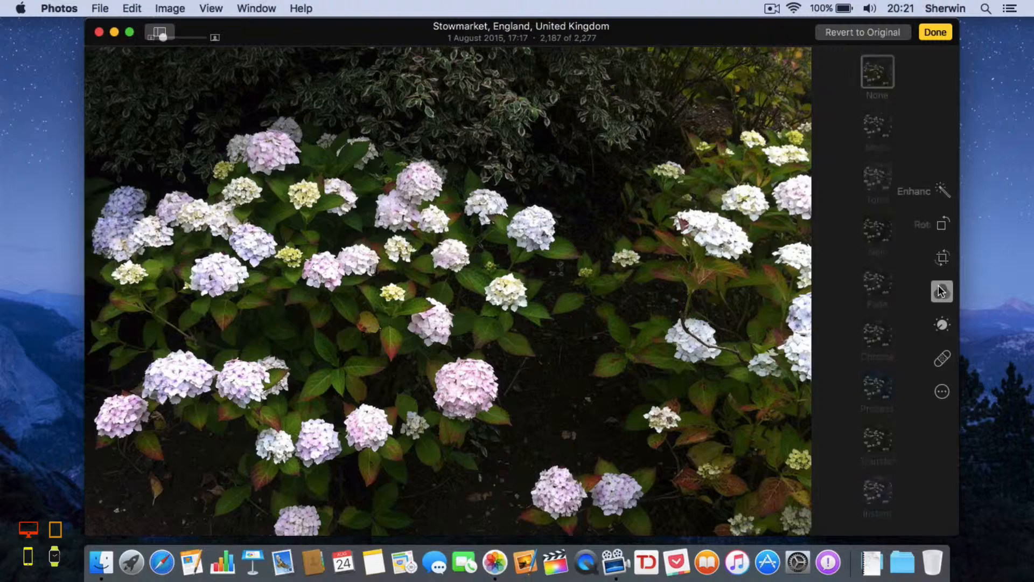
# Step: Raise the overall Light slider in Adjust to brighten the hydrangea photo
pyautogui.click(938, 326)
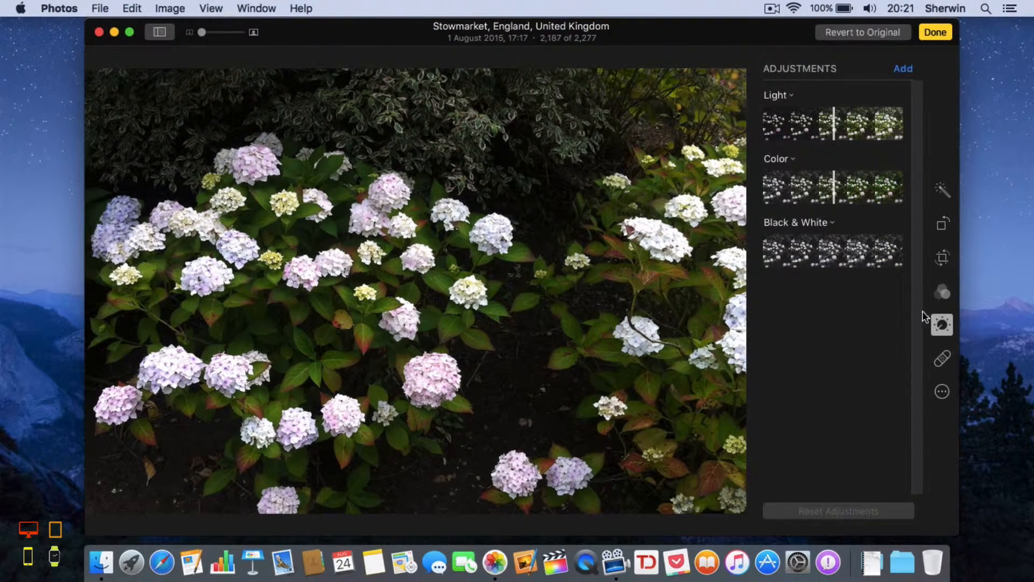
pyautogui.moveTo(844, 154)
pyautogui.moveTo(834, 125); pyautogui.dragTo(876, 115)
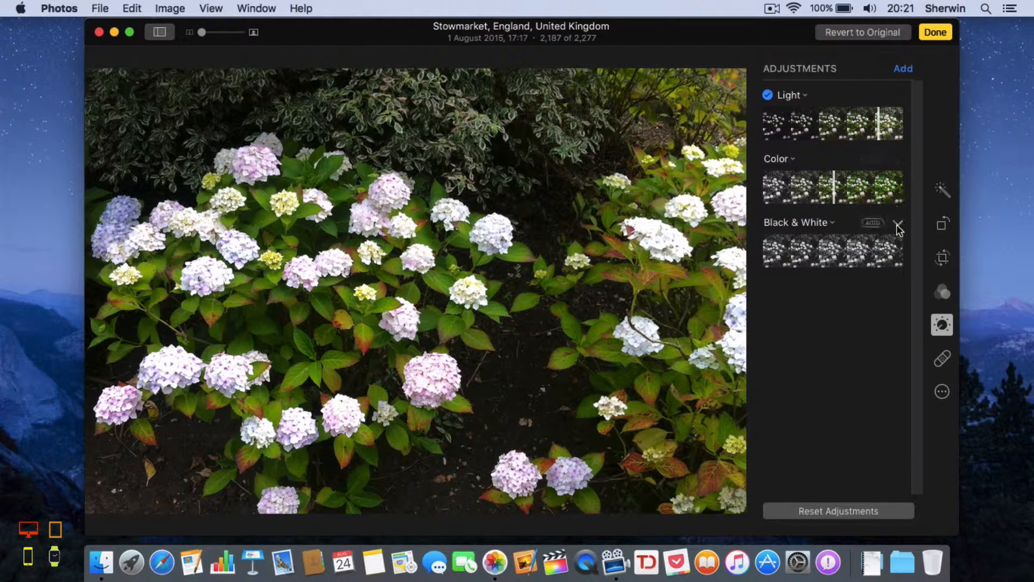
# Step: Expand the Light section and tune Exposure to -0.09 and Shadows to 0.52
pyautogui.click(898, 97)
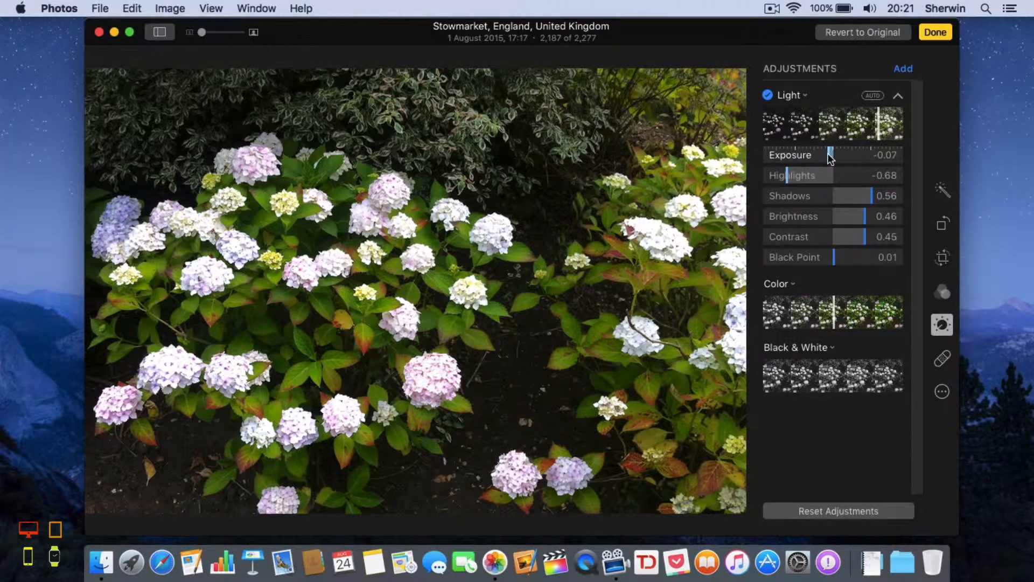
pyautogui.moveTo(826, 156); pyautogui.dragTo(802, 176)
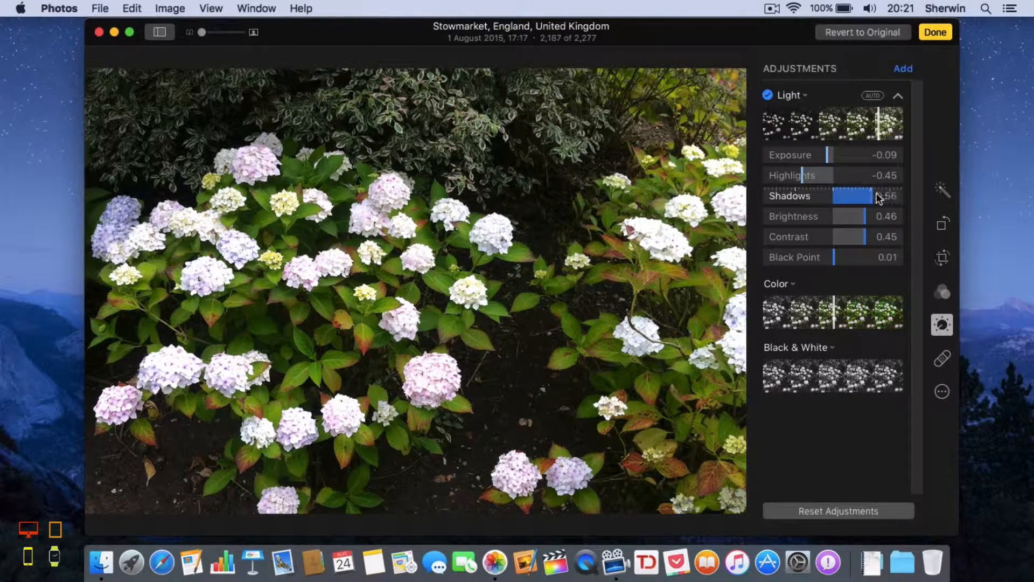
pyautogui.moveTo(878, 197); pyautogui.dragTo(833, 256)
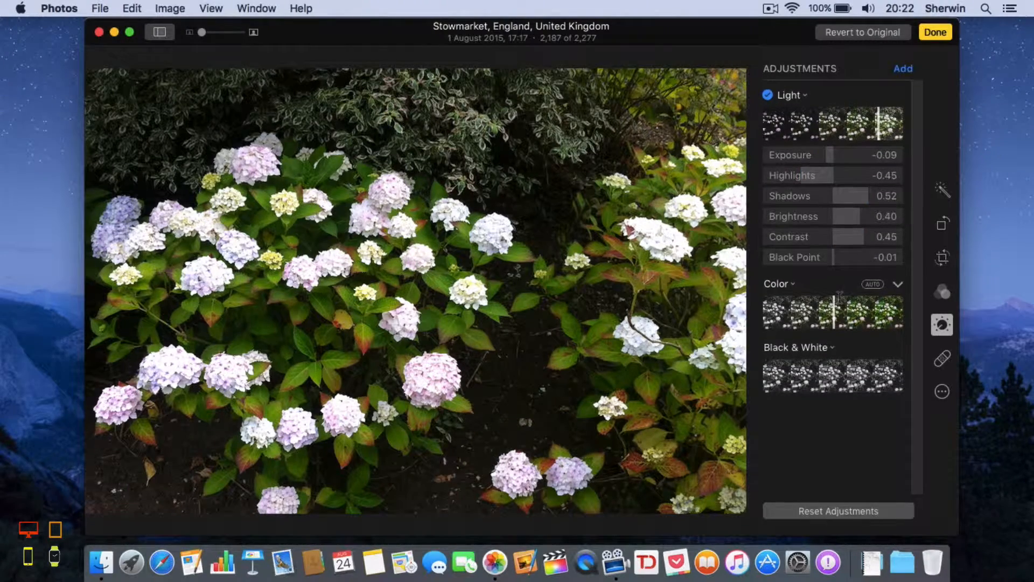
# Step: Expand Color and set Saturation 0.40, Contrast 0.27 and Cast -0.10
pyautogui.click(897, 284)
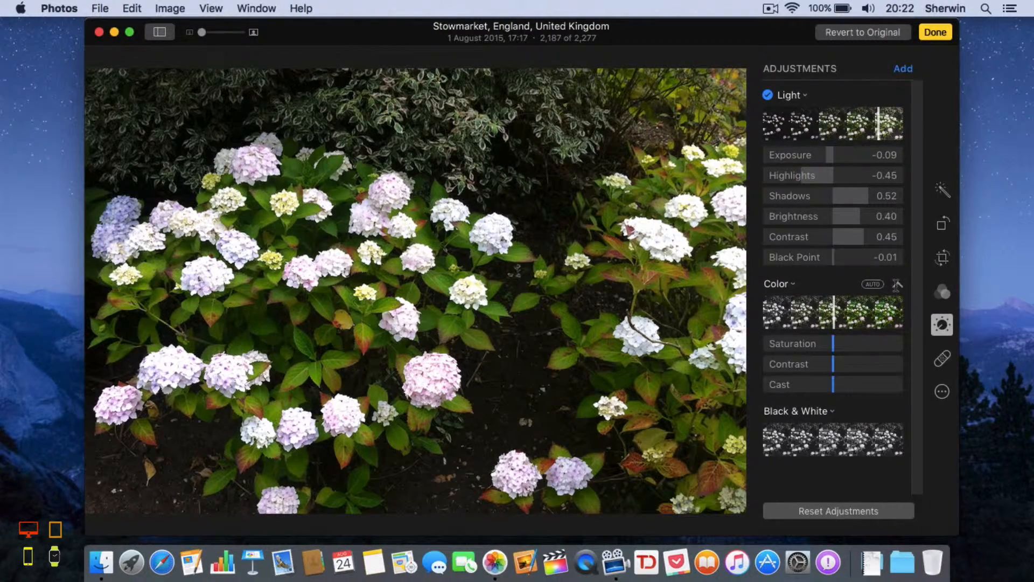
pyautogui.moveTo(832, 339); pyautogui.dragTo(903, 348)
pyautogui.moveTo(905, 349); pyautogui.dragTo(852, 365)
pyautogui.moveTo(833, 385); pyautogui.dragTo(826, 385)
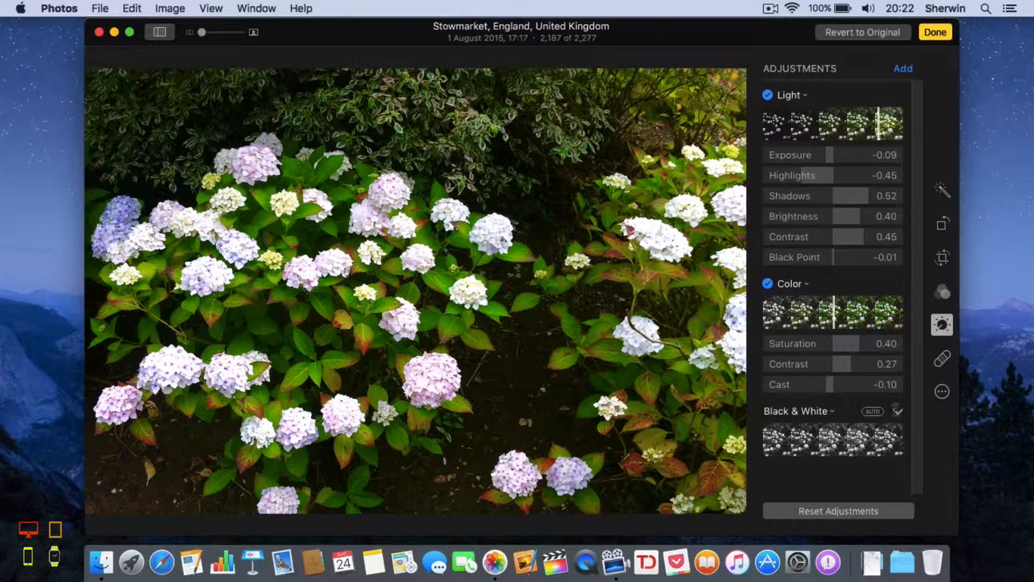
pyautogui.click(897, 411)
# Step: Scroll through the adjustments, then switch to the Retouch tool
pyautogui.scroll(-2, 840, 471)
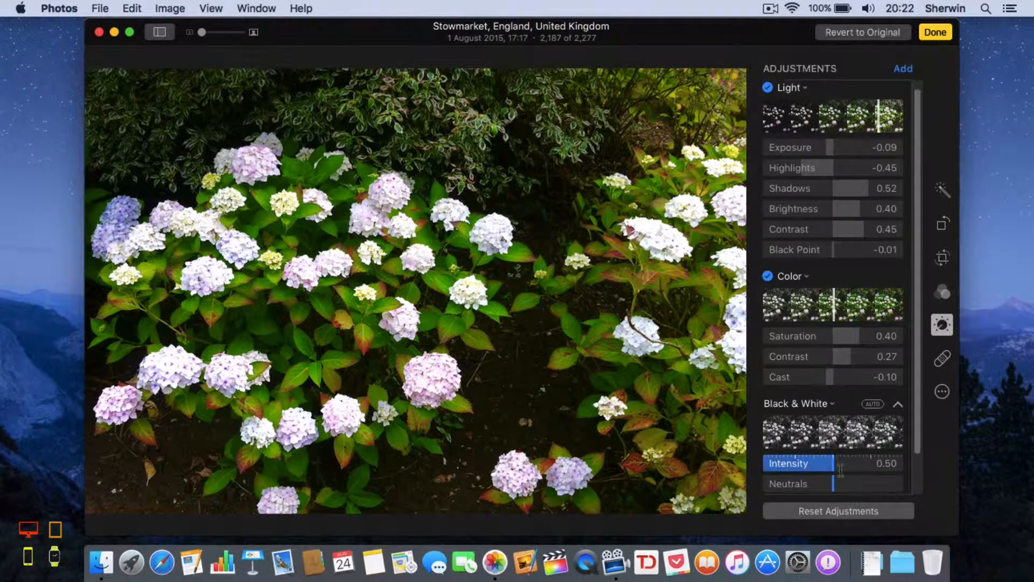
pyautogui.scroll(2, 840, 471)
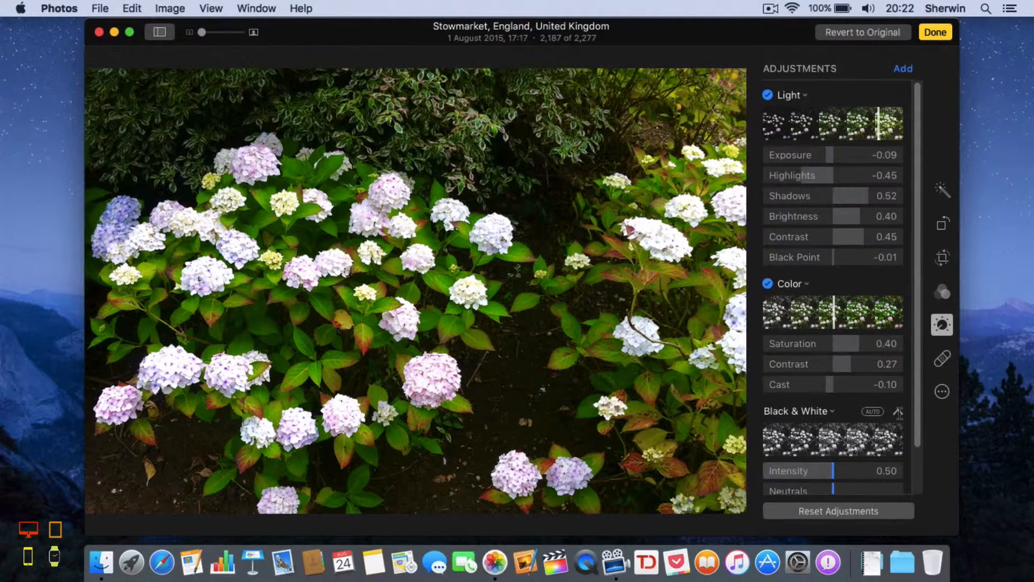
pyautogui.scroll(-2, 870, 402)
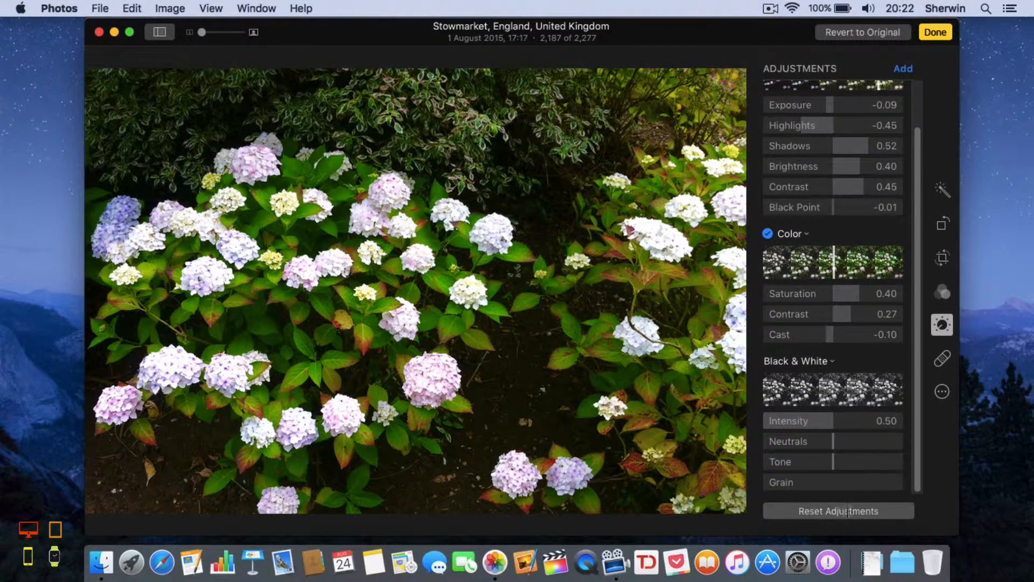
pyautogui.click(940, 357)
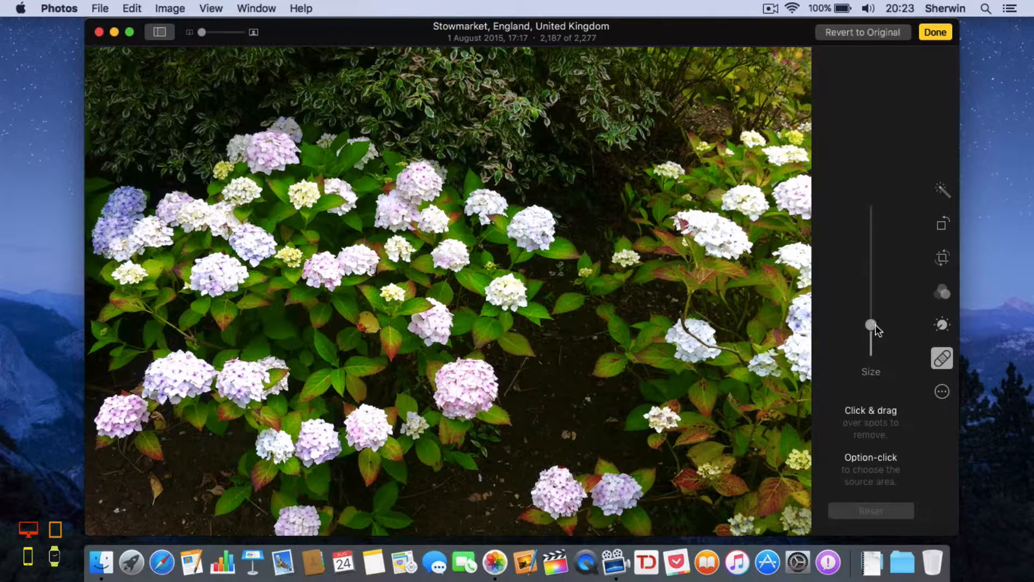
# Step: Enlarge the retouch brush and paint out the stray leaf and soil blemishes
pyautogui.moveTo(872, 324)
pyautogui.mouseDown()
pyautogui.moveTo(872, 212)
pyautogui.moveTo(871, 321)
pyautogui.mouseUp()
pyautogui.click(569, 435)
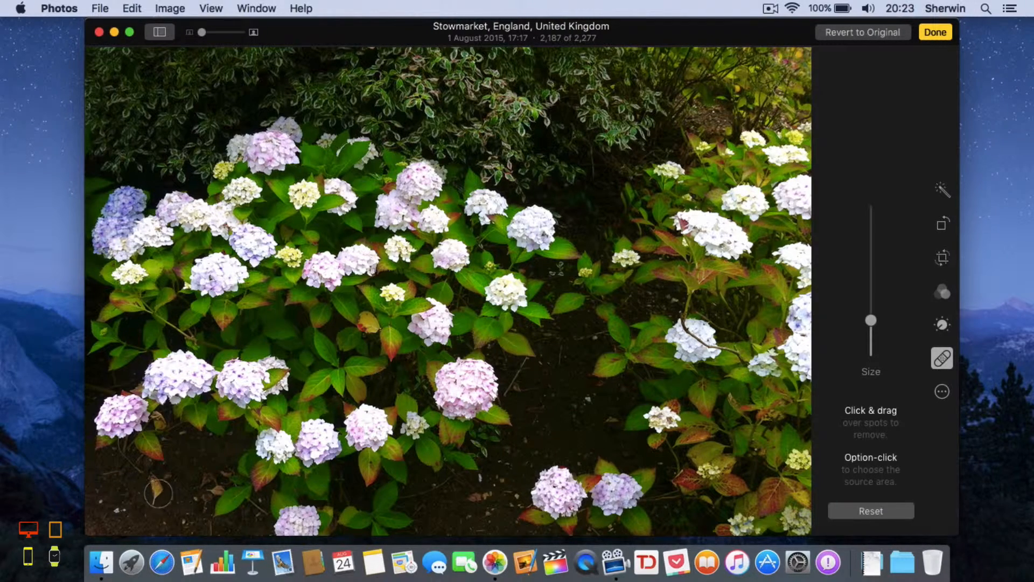
pyautogui.moveTo(155, 498); pyautogui.dragTo(152, 481)
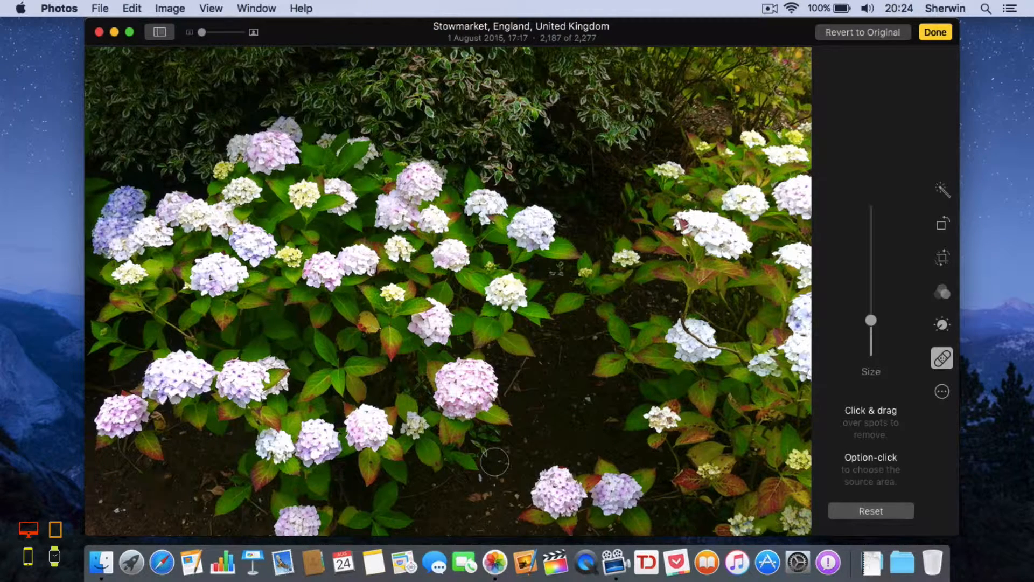
pyautogui.moveTo(485, 441)
pyautogui.mouseDown()
pyautogui.moveTo(508, 450)
pyautogui.moveTo(479, 445)
pyautogui.mouseUp()
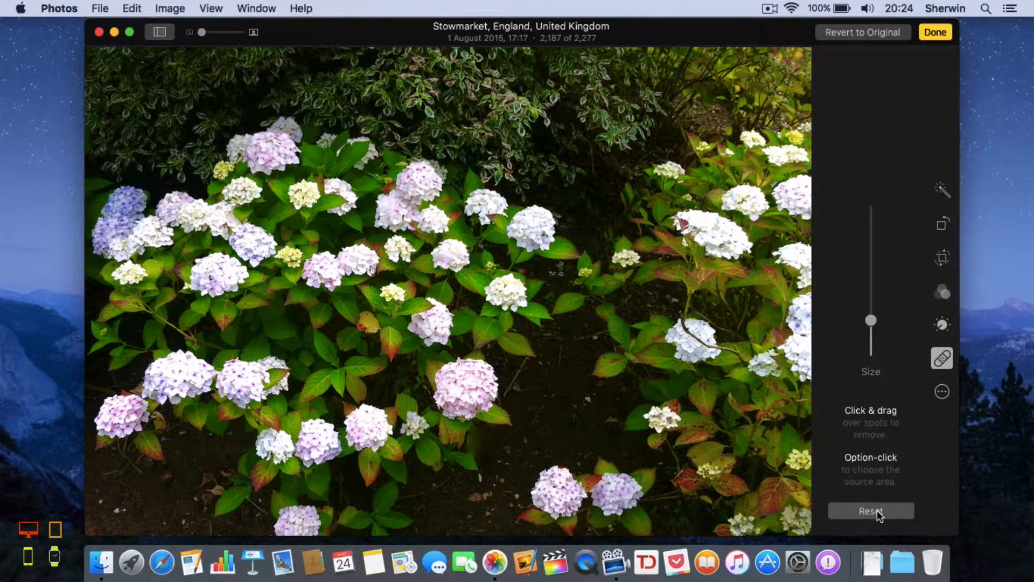
pyautogui.click(937, 395)
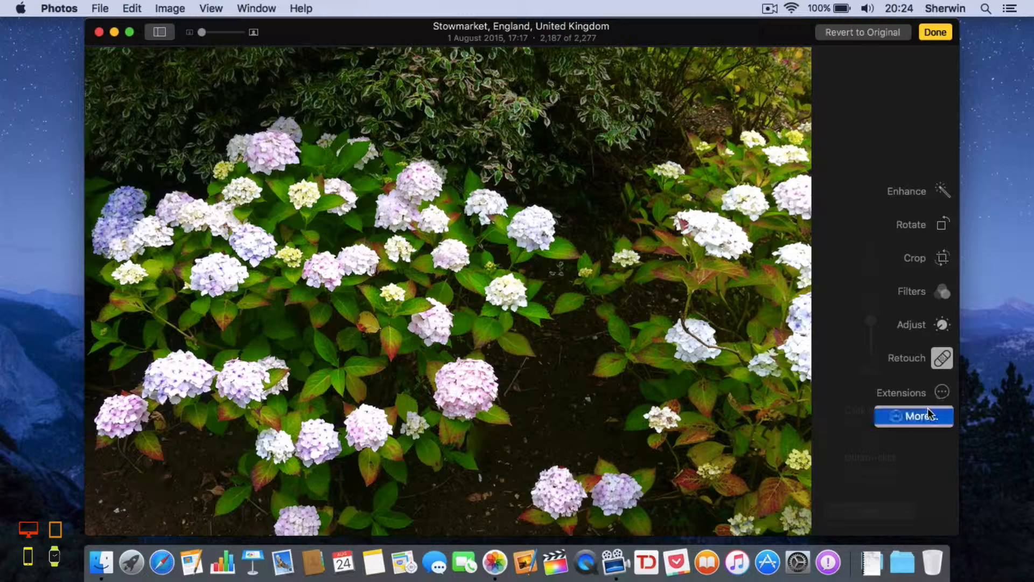
# Step: Open the System Preferences Extensions pane through the Extensions More… option
pyautogui.click(871, 362)
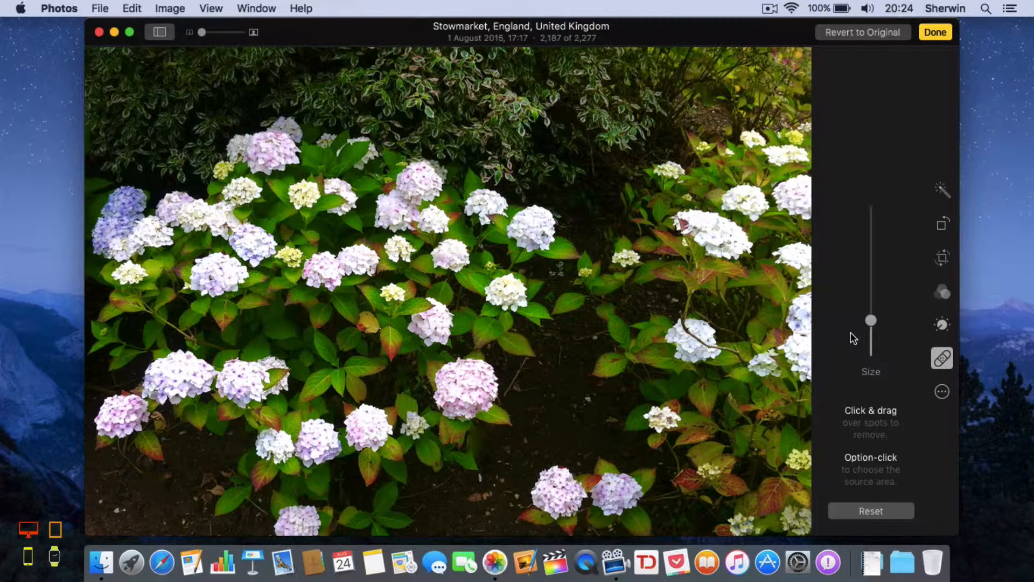
pyautogui.click(937, 389)
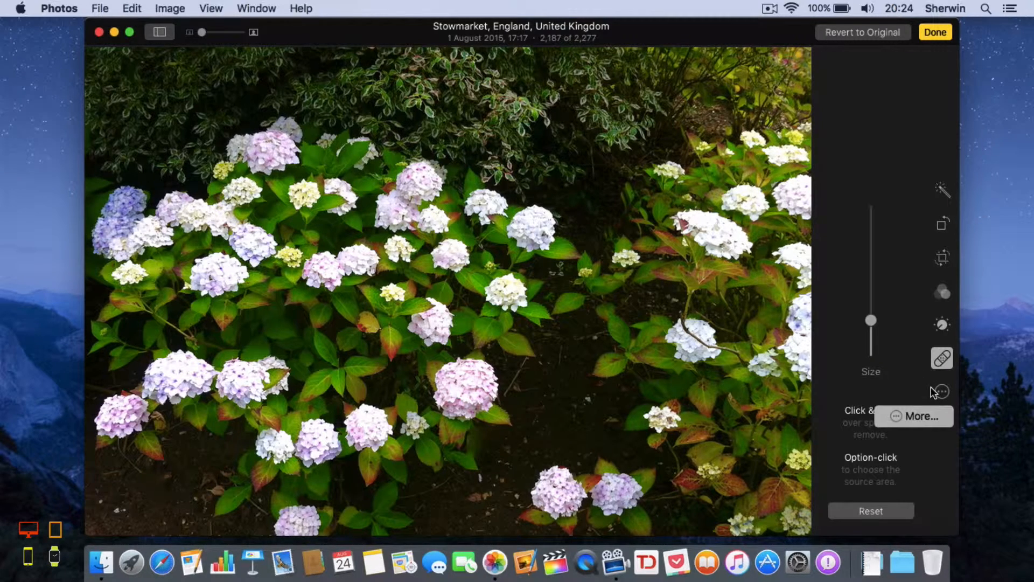
pyautogui.click(926, 423)
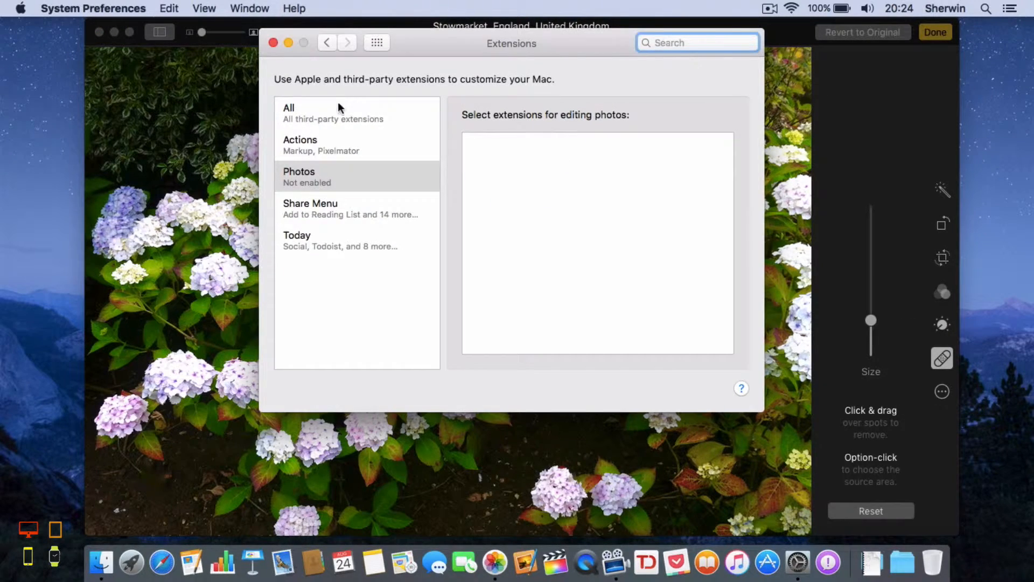
# Step: Check the Photos entry in Extensions, find no editing extensions, and close System Preferences
pyautogui.click(293, 184)
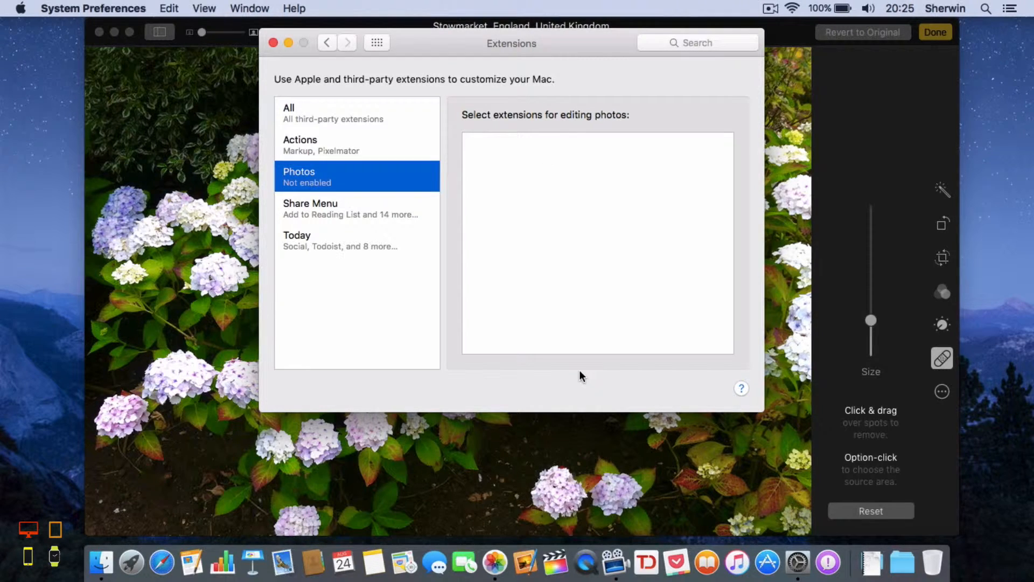
pyautogui.click(272, 43)
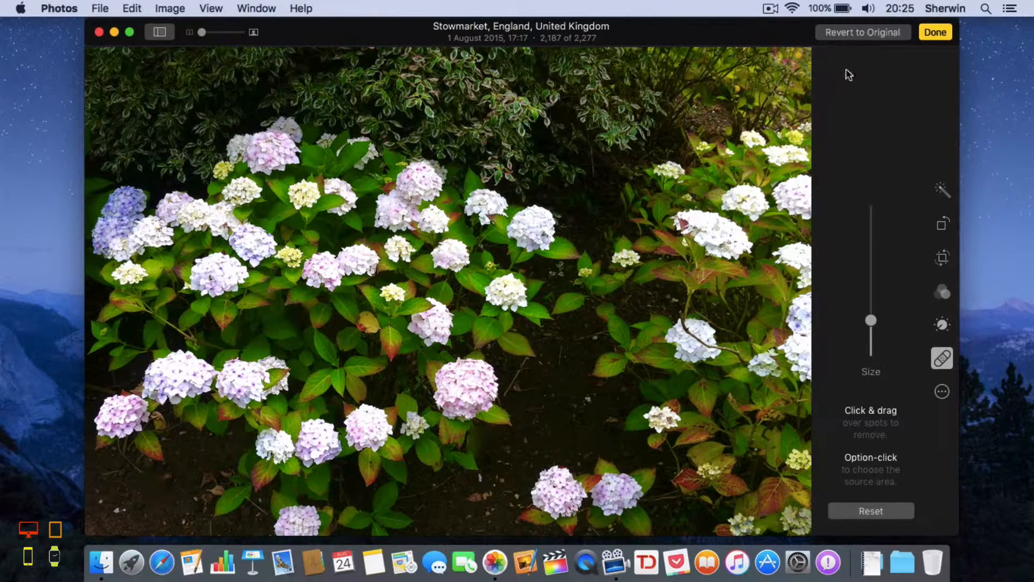
# Step: Save the edits to the hydrangea photo with Done and minimise the Photos window
pyautogui.click(936, 32)
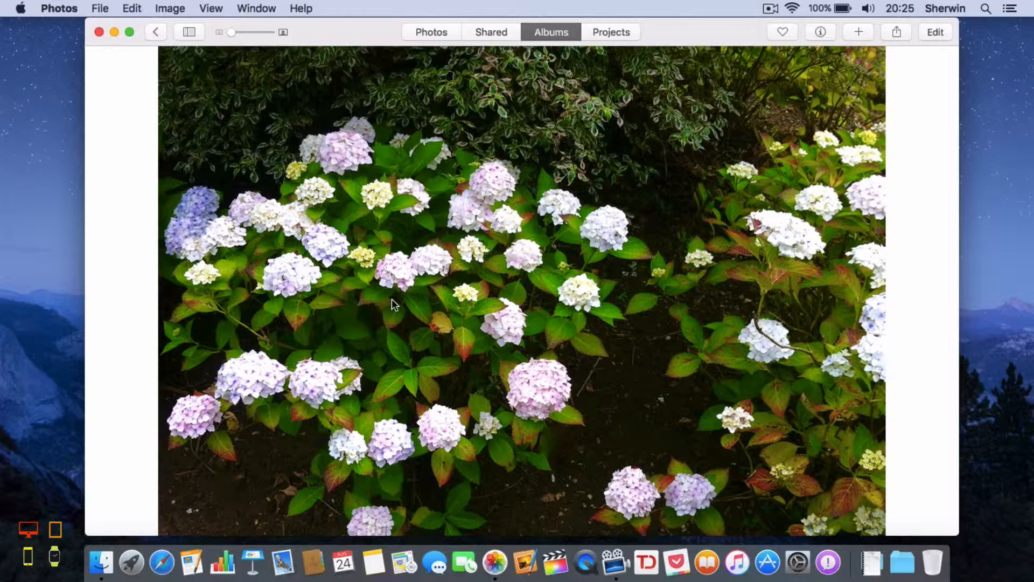
pyautogui.click(113, 33)
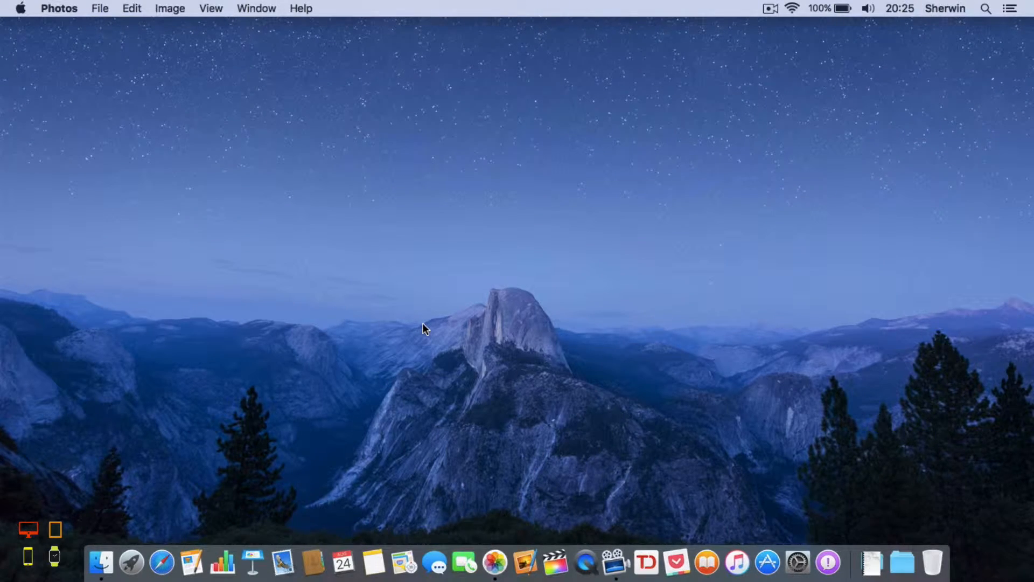
# Step: Choose Hide Photos from the Photos menu so only the desktop shows
pyautogui.click(45, 7)
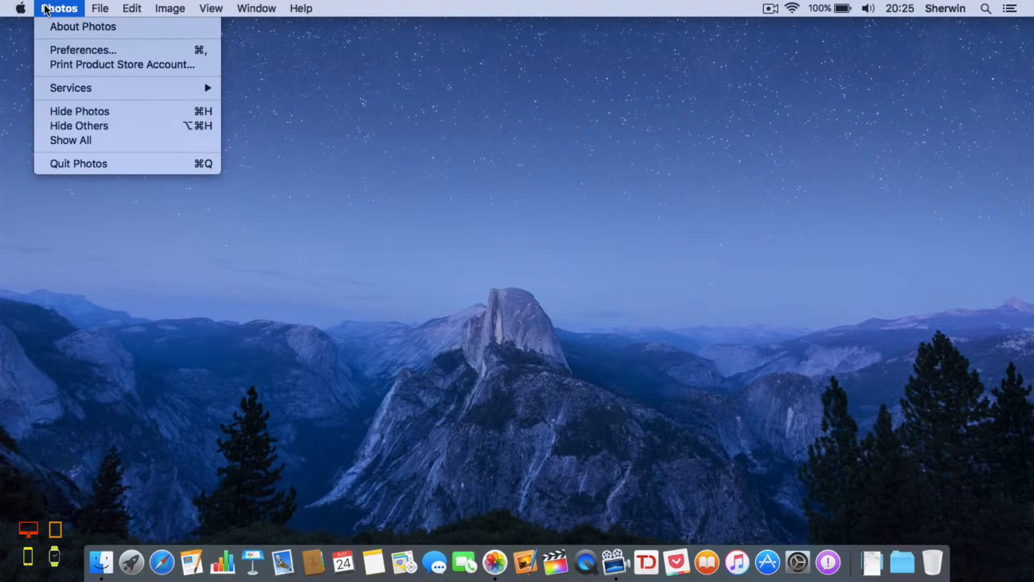
pyautogui.click(68, 114)
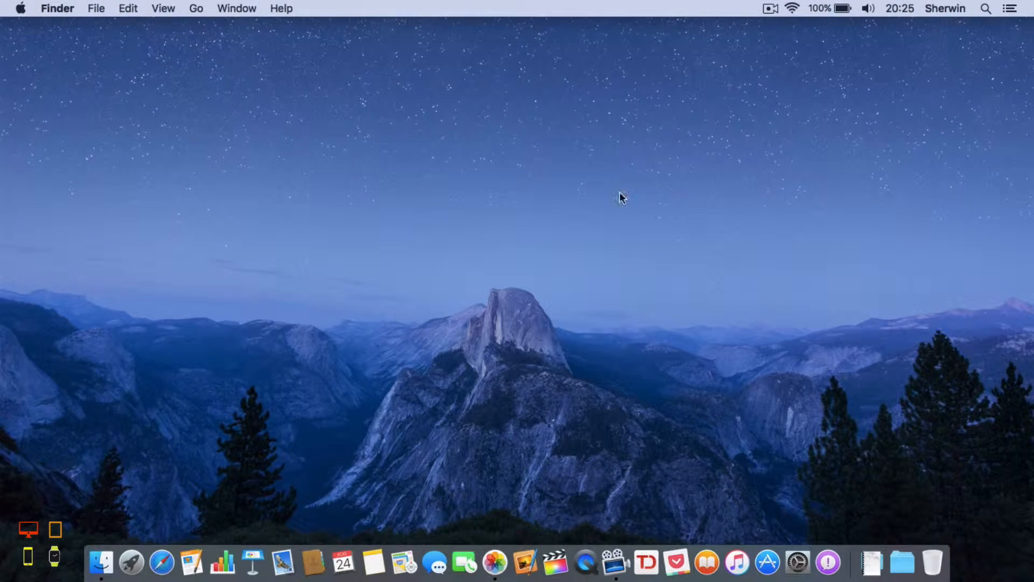